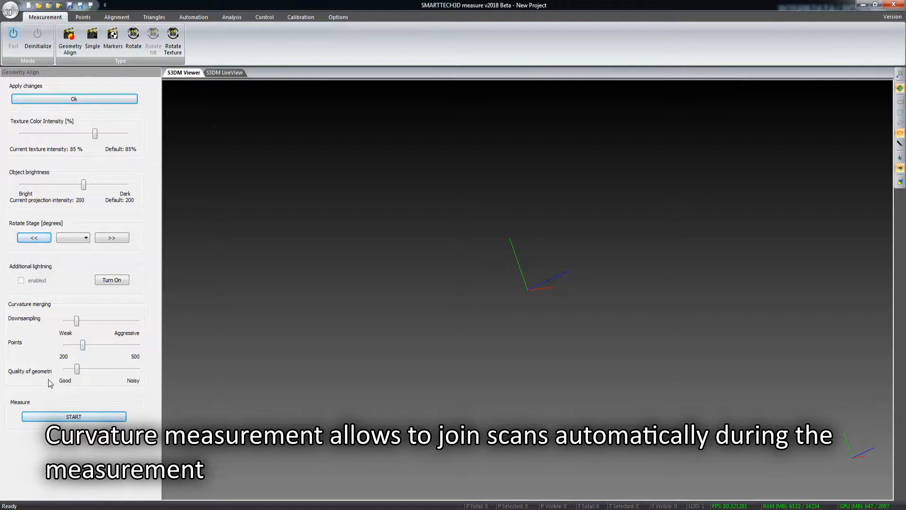
- Measure the bracket from successive positions with Geometry Align, joining the scans during measurement
left_click(74, 417)
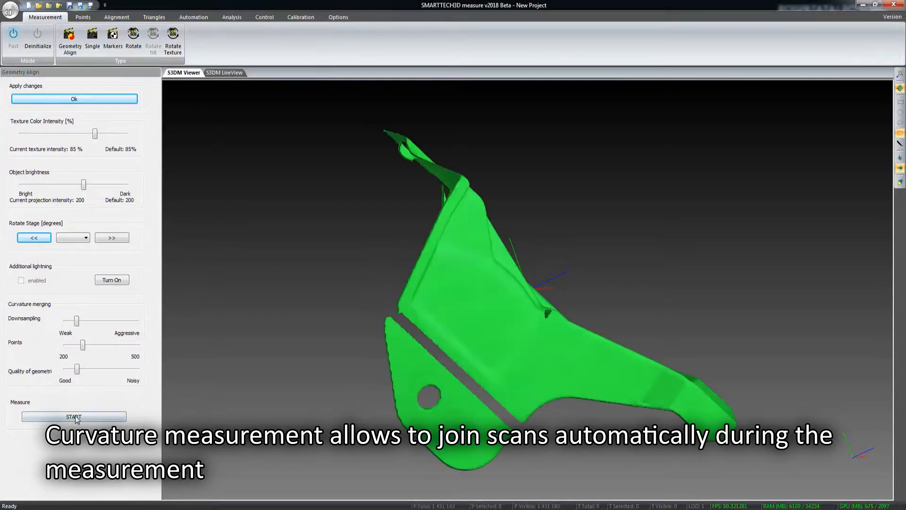
middle_click_drag(660, 386, 459, 349)
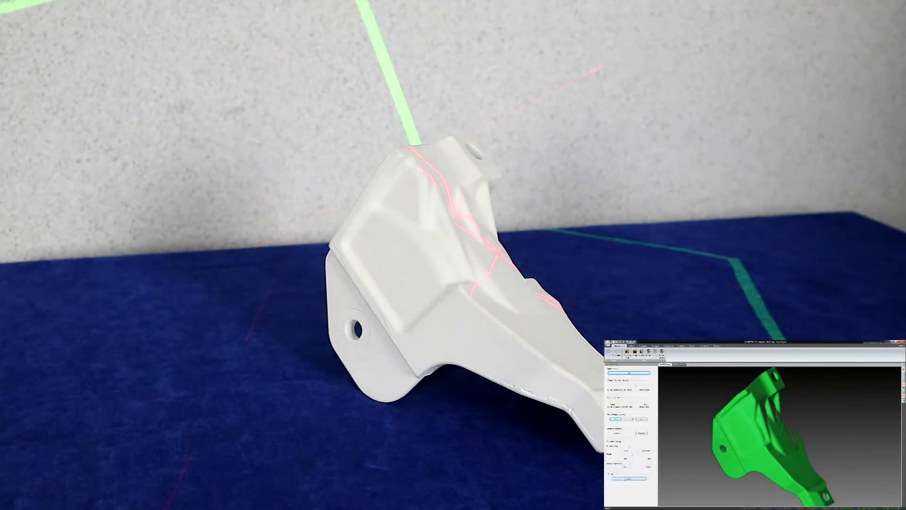
left_click(624, 479)
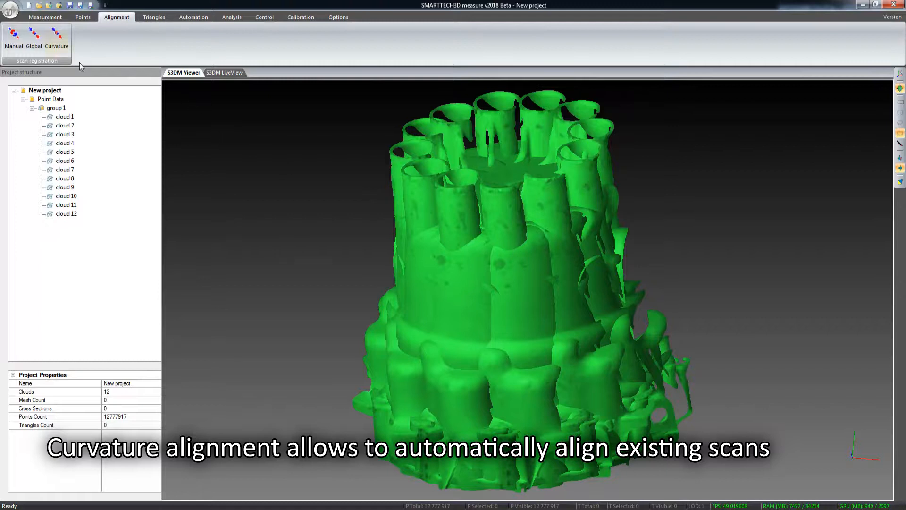
- Align clouds 2 to 12 to cloud 1 by curvature, with fewer points and the geometry quality closer to Good, and accept the alignment
left_click(62, 44)
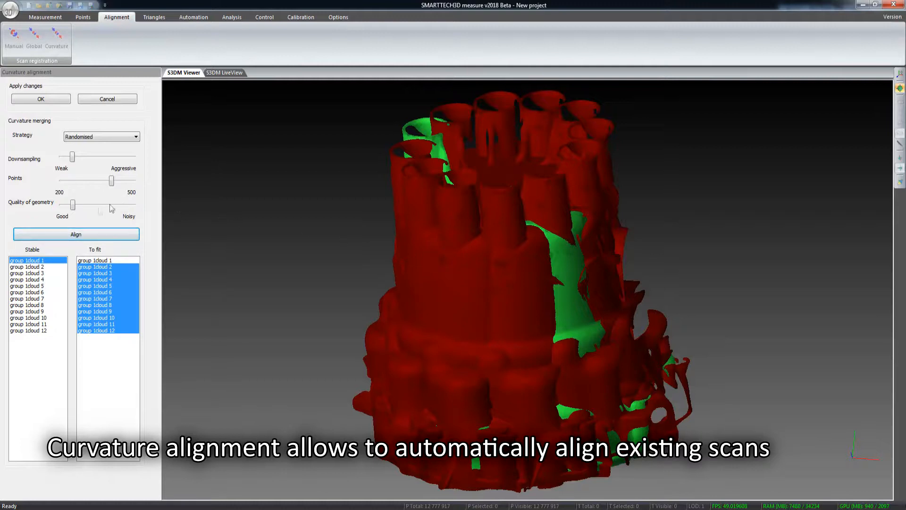
left_click_drag(73, 207, 68, 209)
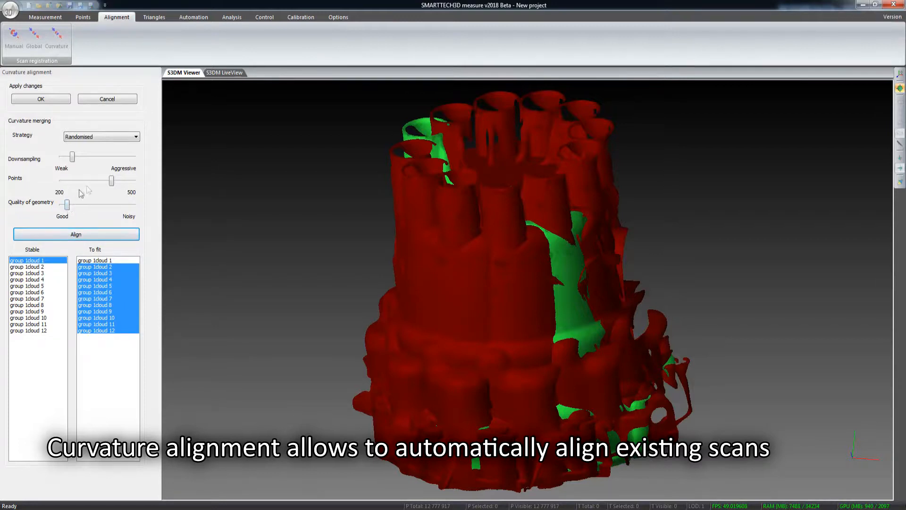
left_click_drag(113, 184, 100, 183)
left_click(89, 239)
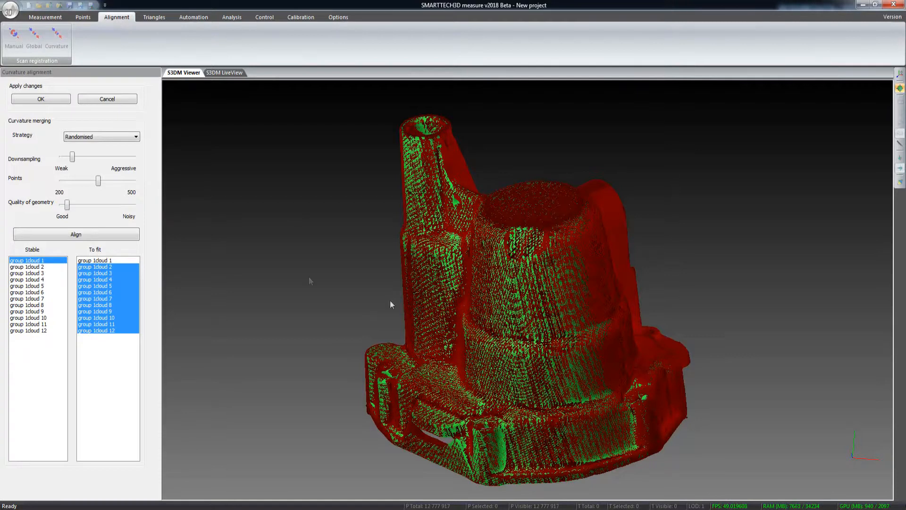
left_click(52, 100)
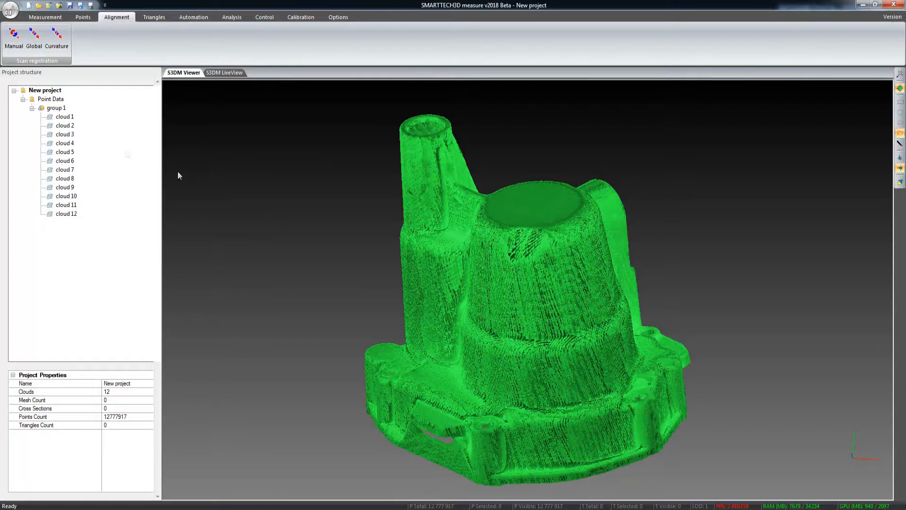
- Refine the alignment of all twelve clouds with global registration, using rejection radius 2.0 and point counter 500
left_click(33, 47)
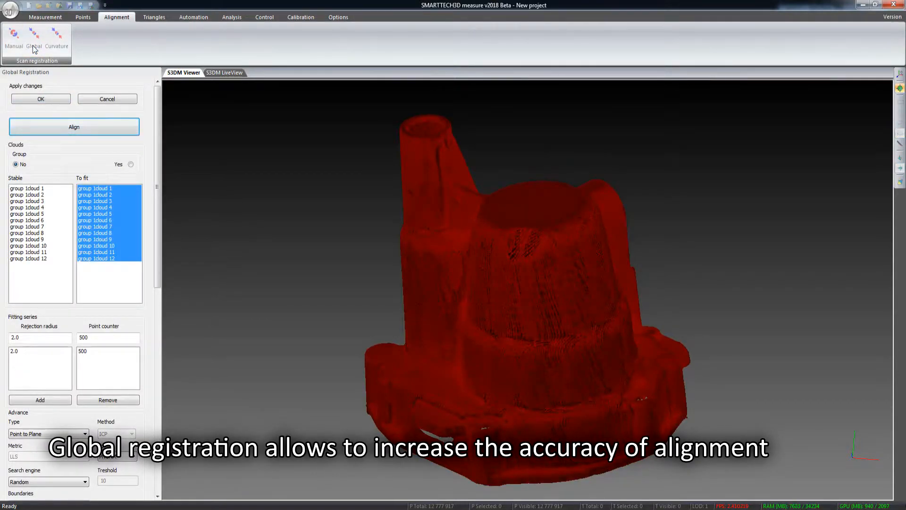
left_click(96, 128)
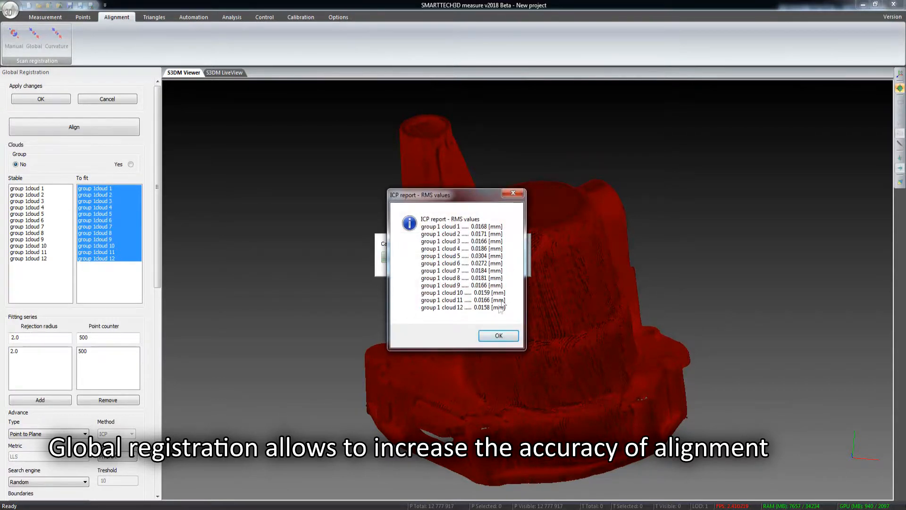
left_click(498, 336)
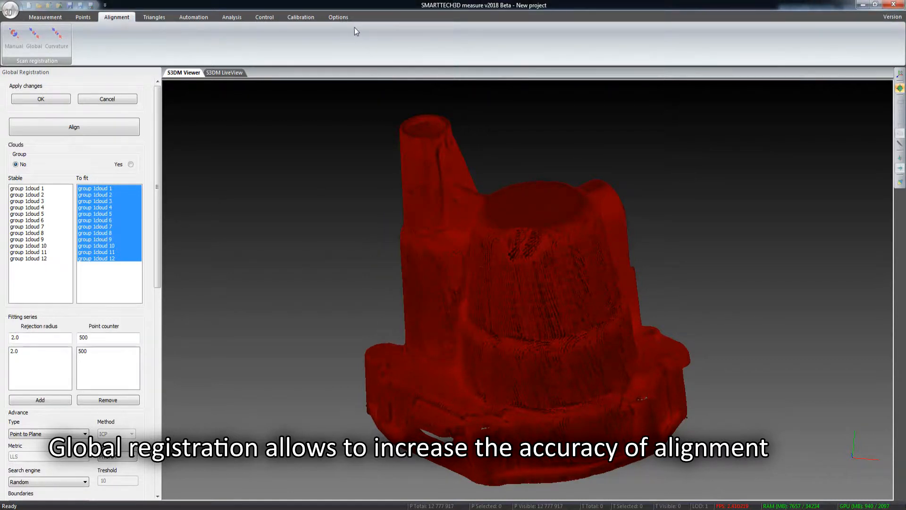
- Enable shading for points in the visualization settings, apply it and view the shaded clouds from another angle
left_click(343, 18)
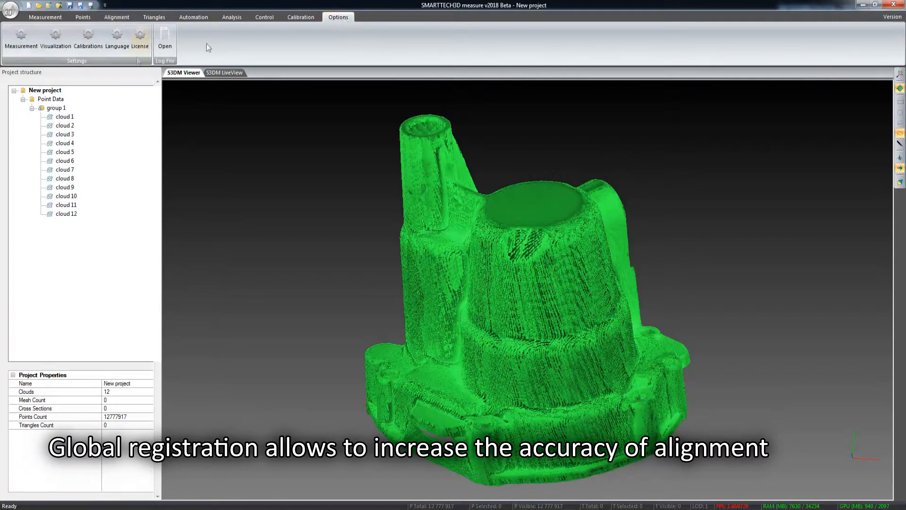
left_click(55, 38)
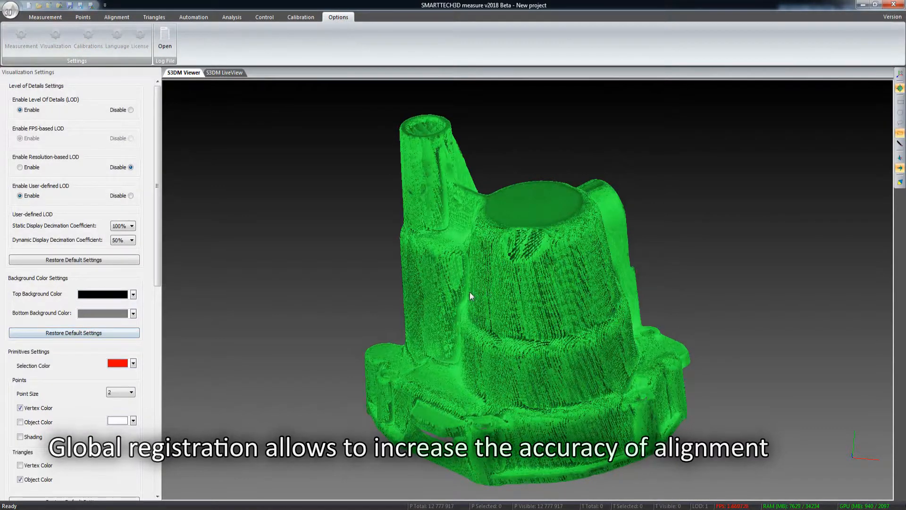
mouse_move(471, 294)
left_mouse_down()
mouse_move(463, 317)
mouse_move(488, 273)
mouse_move(461, 296)
mouse_move(468, 292)
left_mouse_up()
left_click(34, 436)
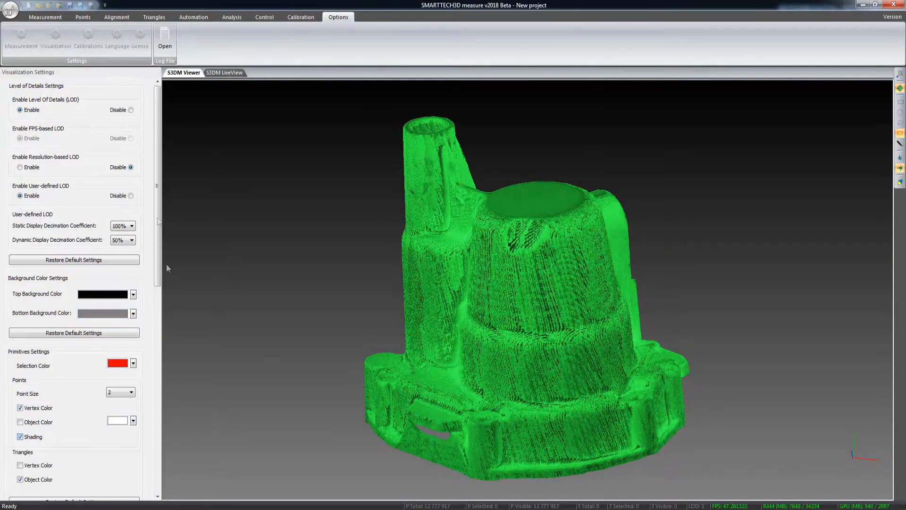
mouse_move(157, 202)
left_mouse_down()
mouse_move(171, 284)
mouse_move(173, 412)
left_mouse_up()
left_click(64, 487)
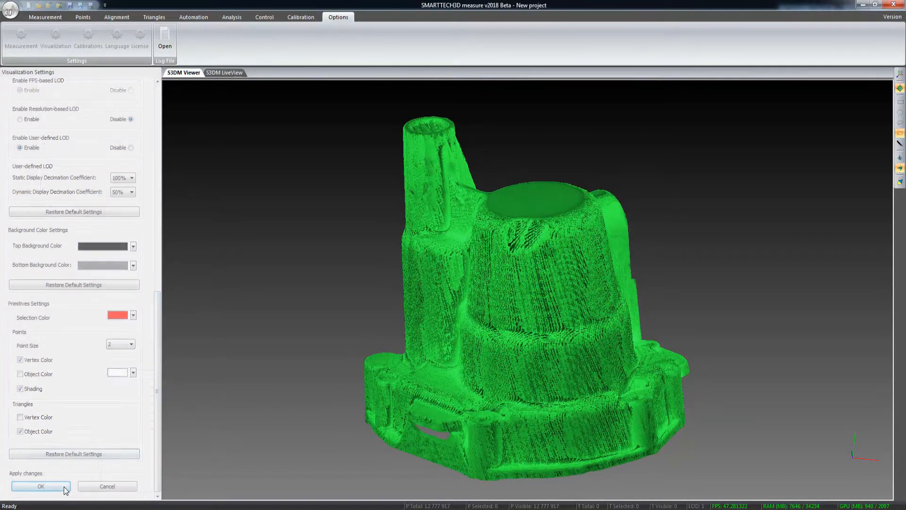
left_click_drag(382, 274, 468, 301)
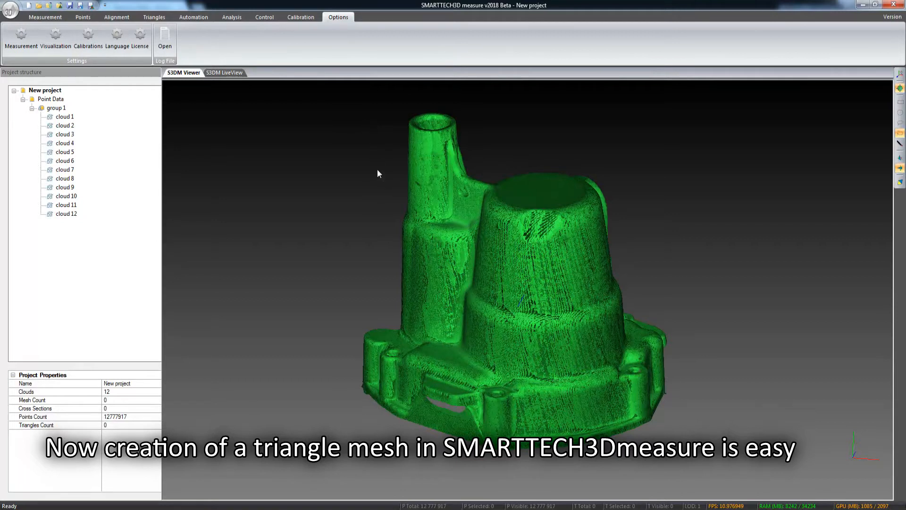
- Triangulate all clouds of point group 1 into one mesh, inspect its holes around the side bracket and accept the mesh
left_click(155, 17)
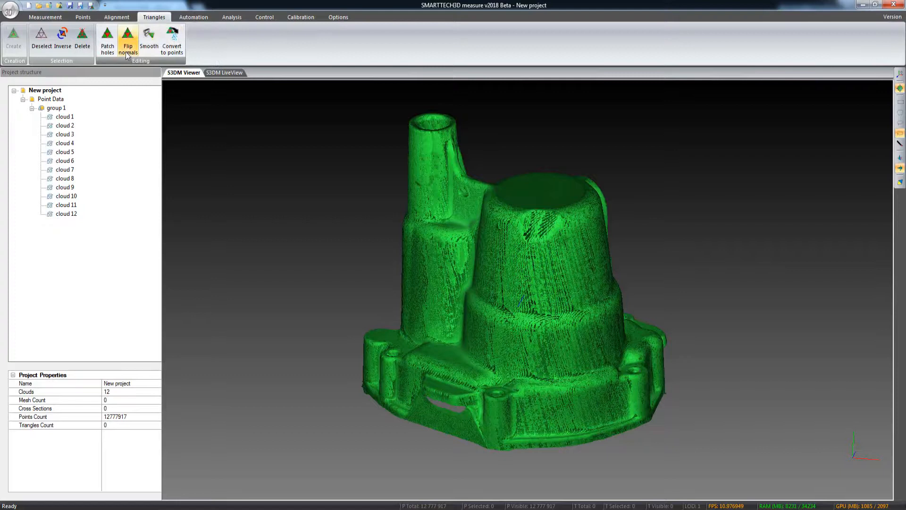
left_click(65, 108)
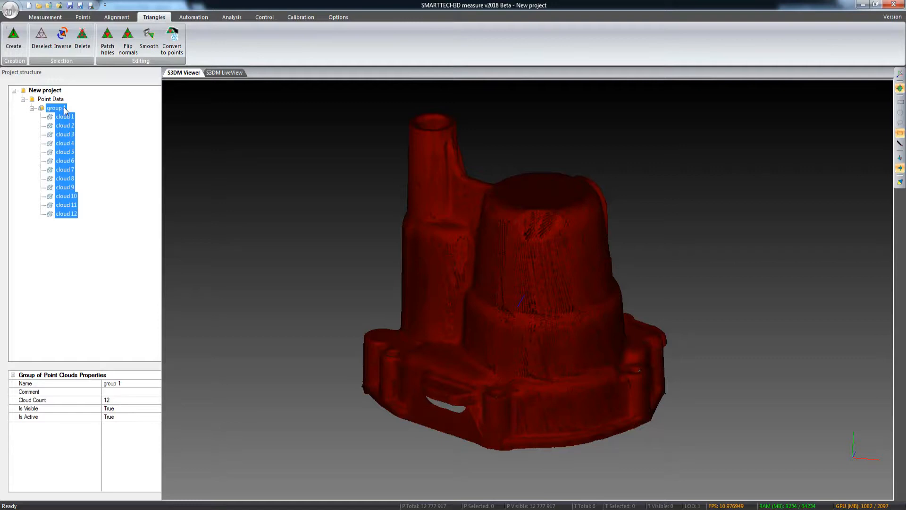
left_click(13, 38)
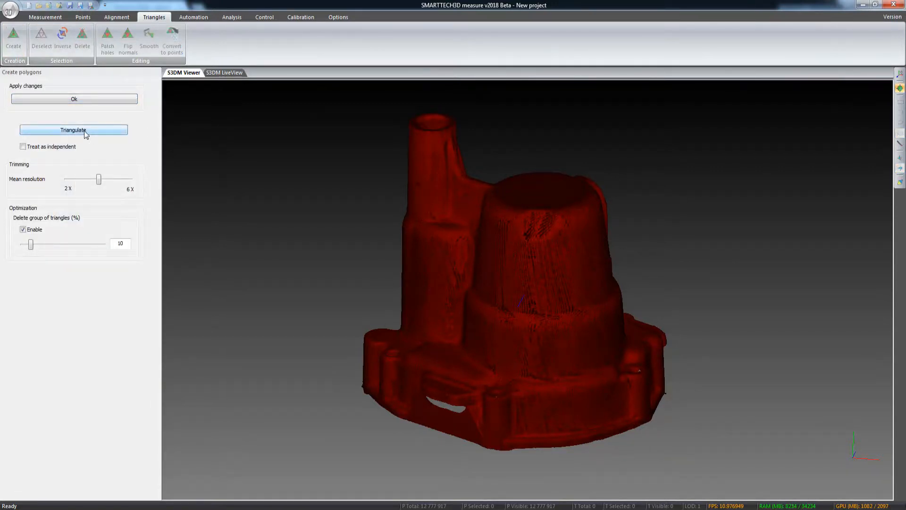
left_click(73, 129)
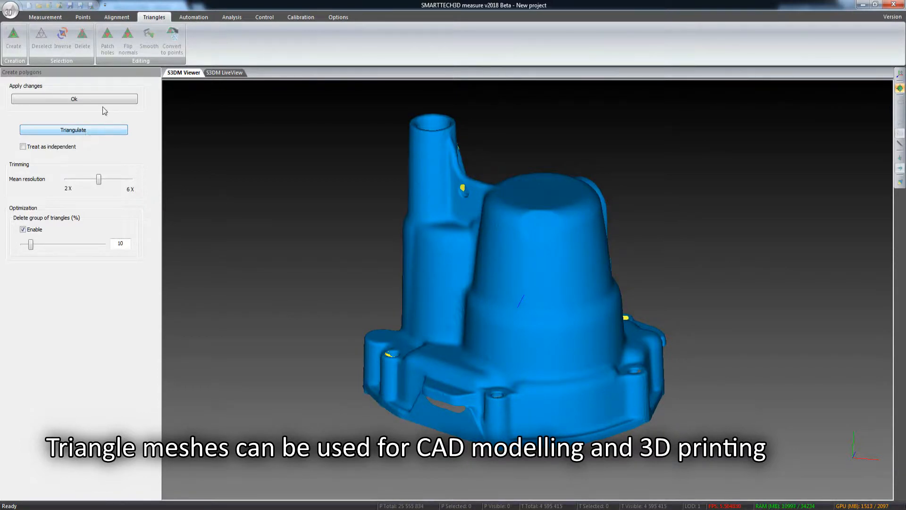
left_click_drag(258, 235, 670, 324)
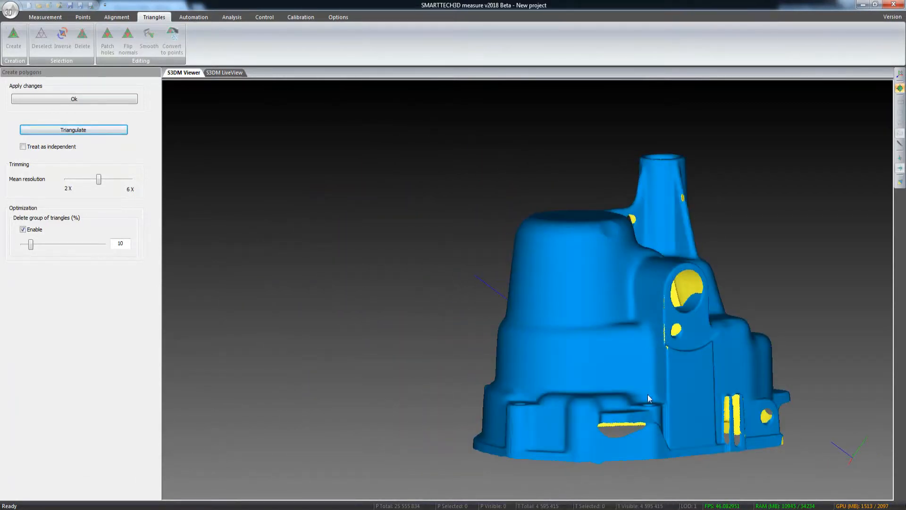
middle_click_drag(648, 390, 497, 381)
scroll(587, 370, "up", 6)
middle_click_drag(542, 401, 557, 390)
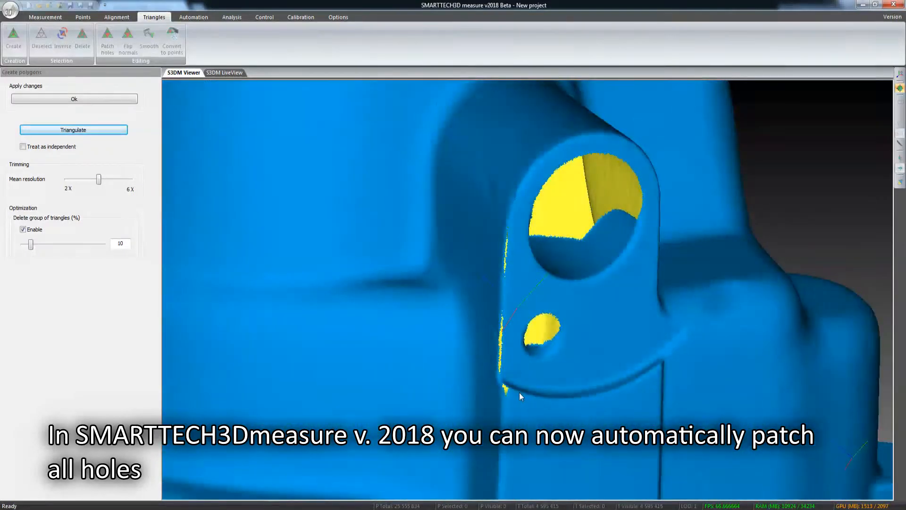
left_click(102, 99)
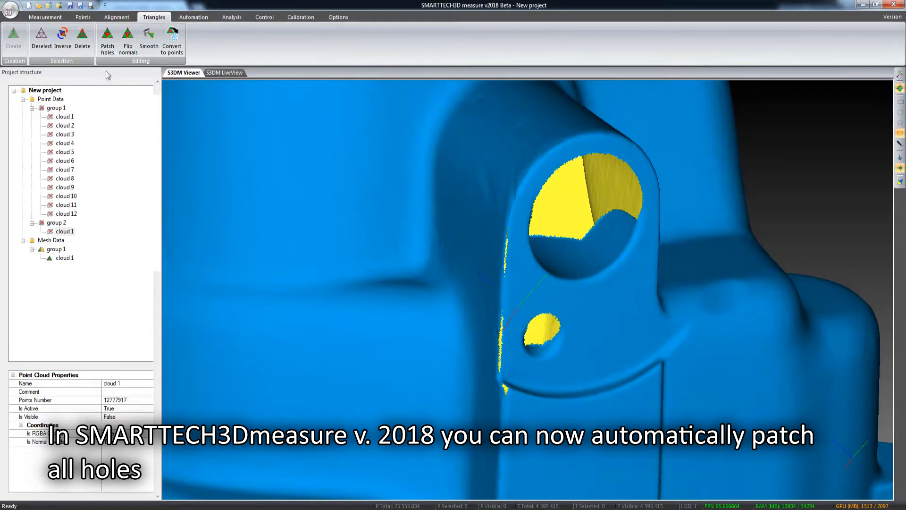
- Start patching holes in the triangle mesh and set the 10 largest holes to be ignored
left_click(107, 55)
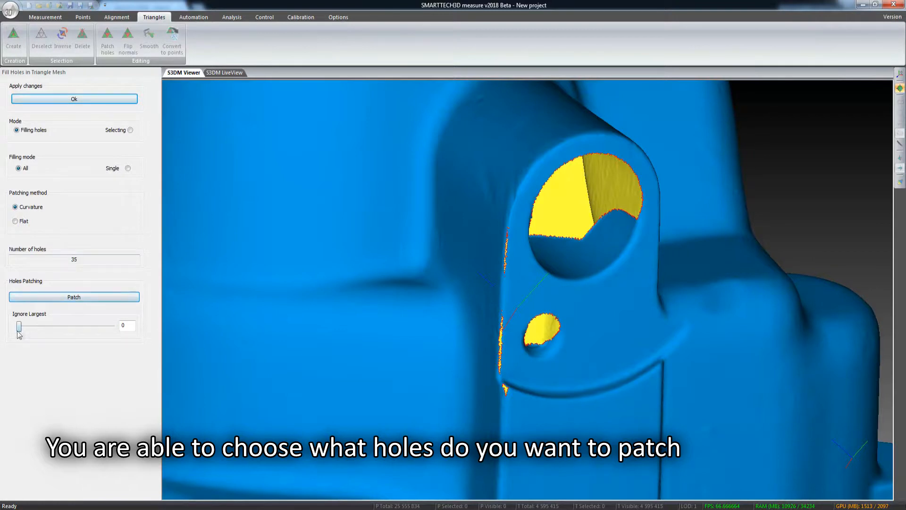
left_click_drag(19, 333, 47, 329)
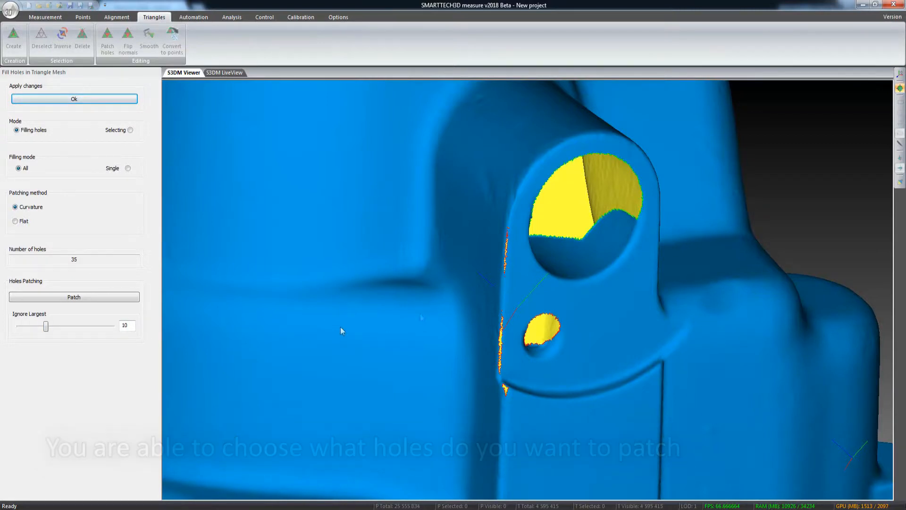
- Patch the narrow holes along the side bracket's edge individually with the Curvature method and apply the changes
left_click(128, 169)
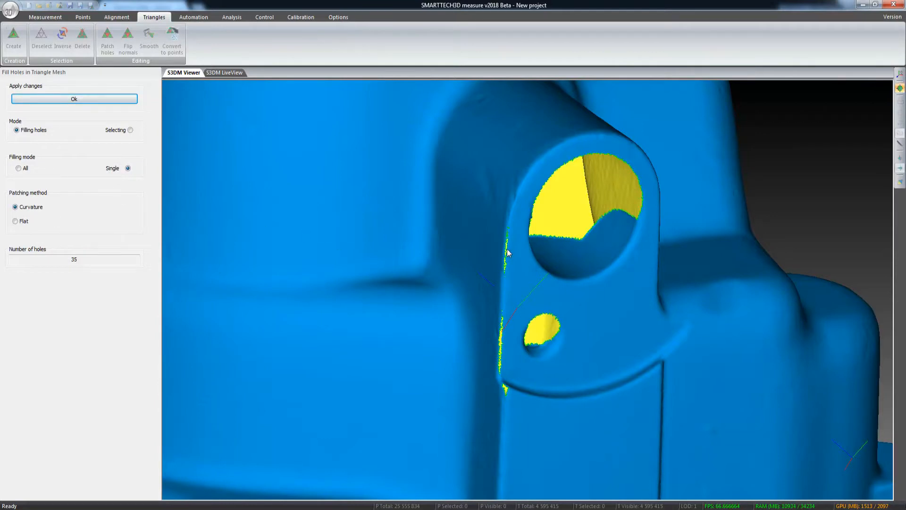
scroll(514, 275, "up", 5)
middle_click_drag(515, 276, 484, 269)
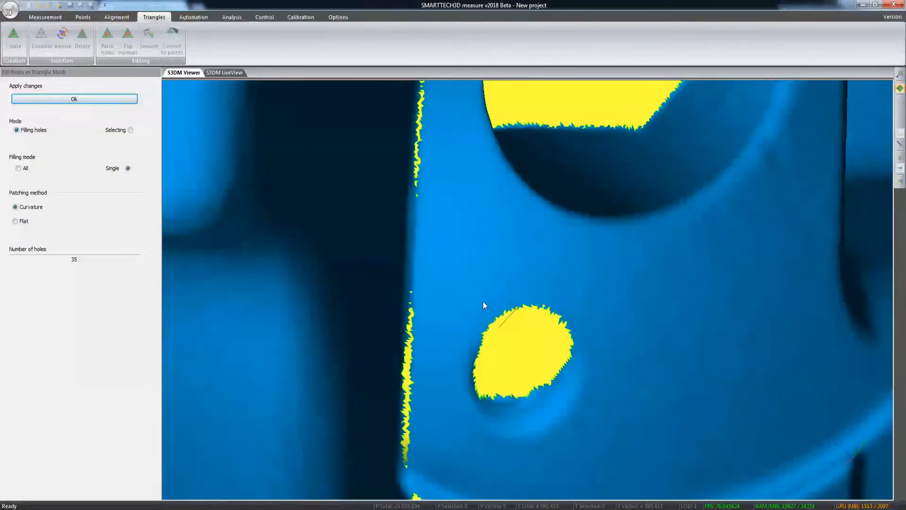
left_click(412, 352)
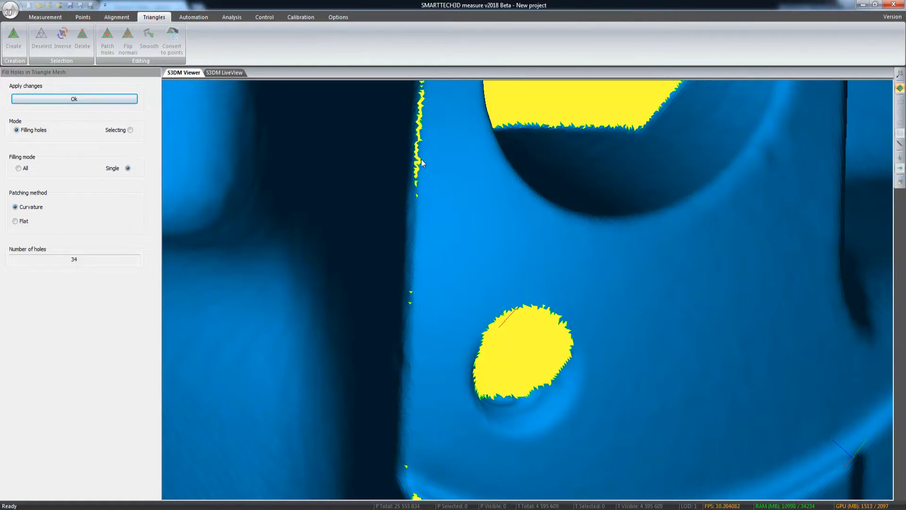
left_click(411, 295)
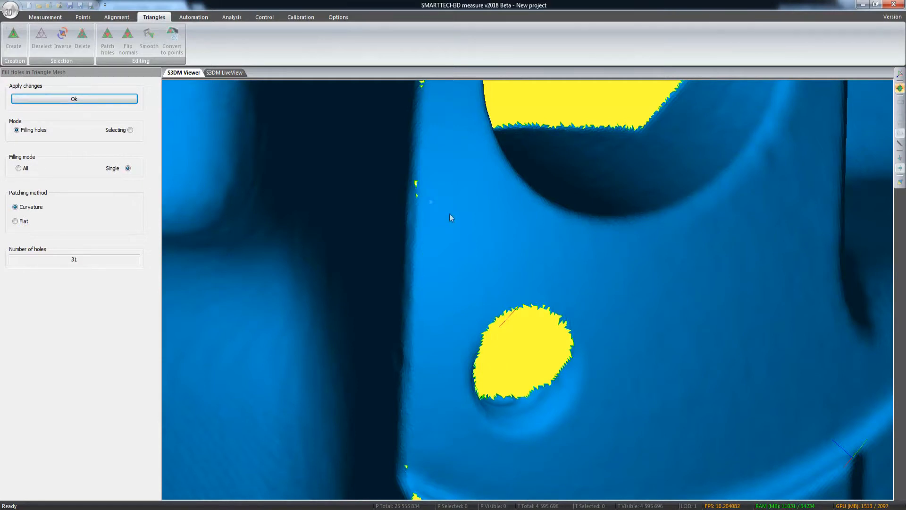
scroll(465, 260, "down", 5)
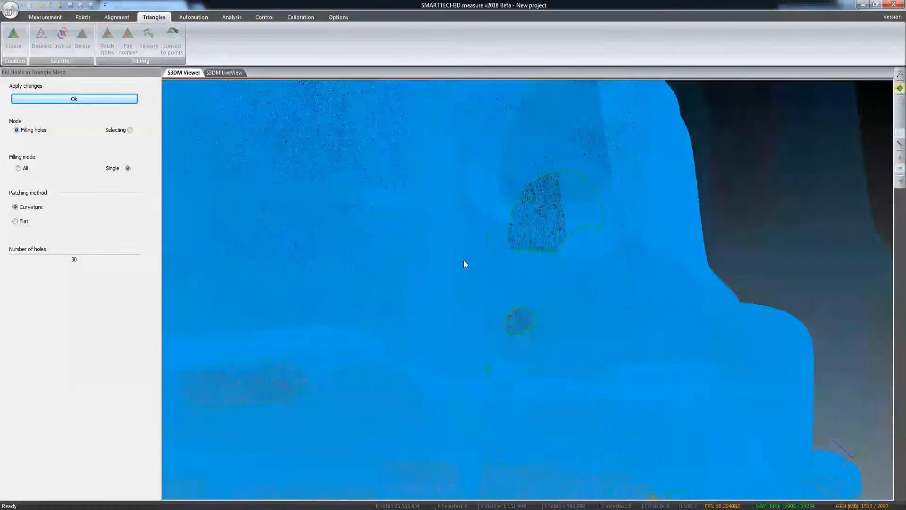
scroll(461, 259, "down", 2)
mouse_move(461, 259)
middle_mouse_down()
mouse_move(449, 288)
mouse_move(466, 305)
middle_mouse_up()
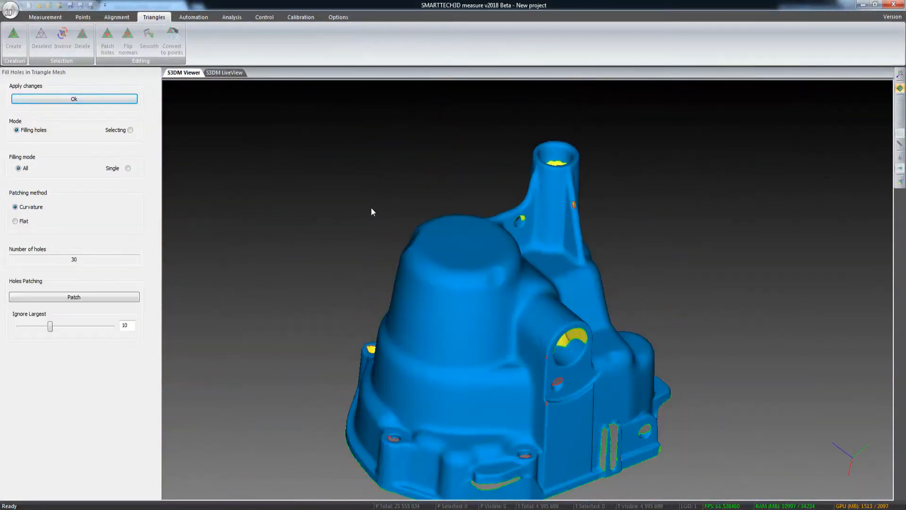
left_click(127, 99)
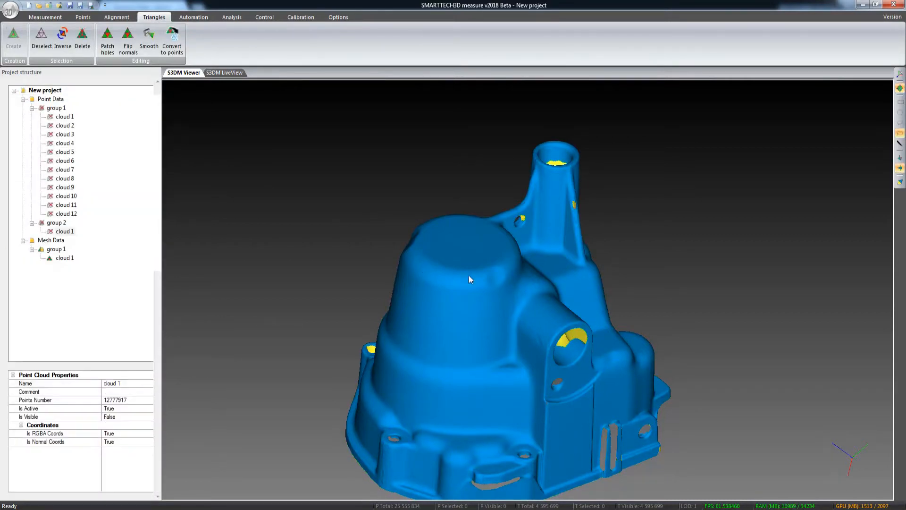
- Smooth the triangle mesh as a Prismatic shape with two iterations and the force raised to slightly above mid-range
scroll(501, 330, "up", 6)
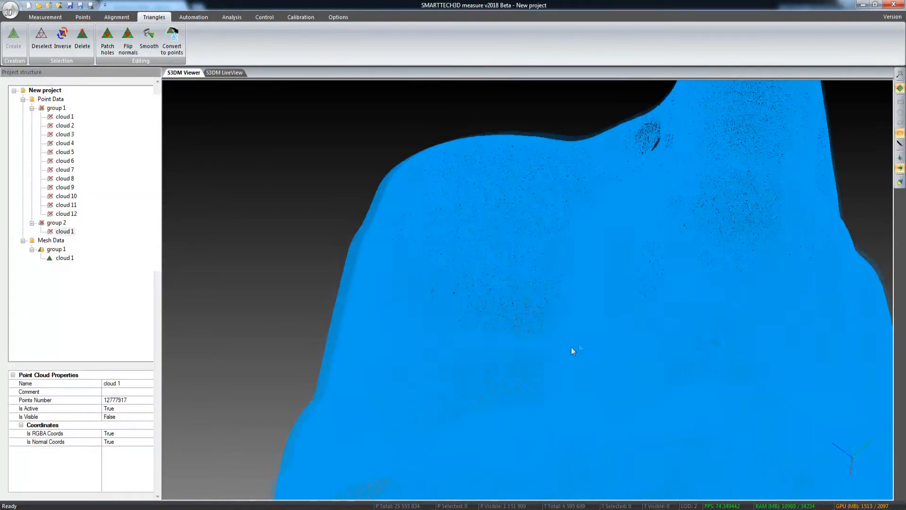
scroll(544, 298, "down", 3)
scroll(421, 266, "up", 4)
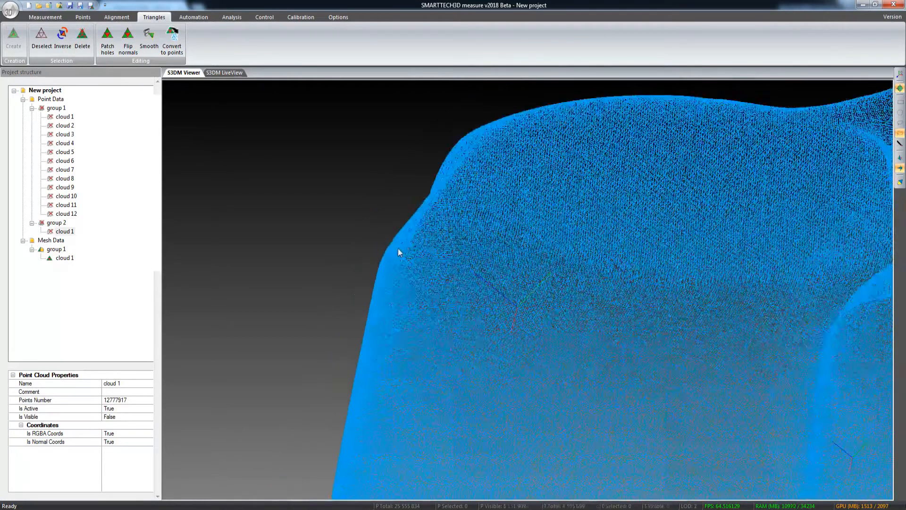
scroll(398, 248, "down", 2)
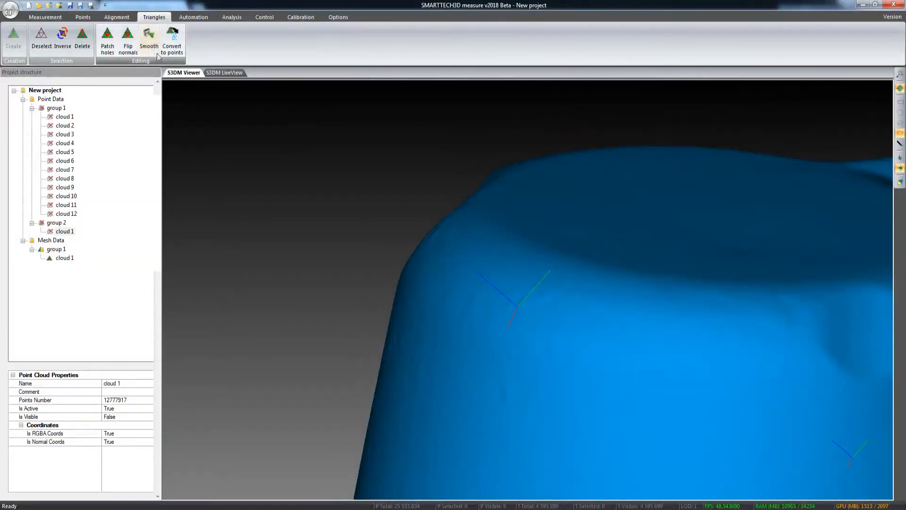
left_click(148, 39)
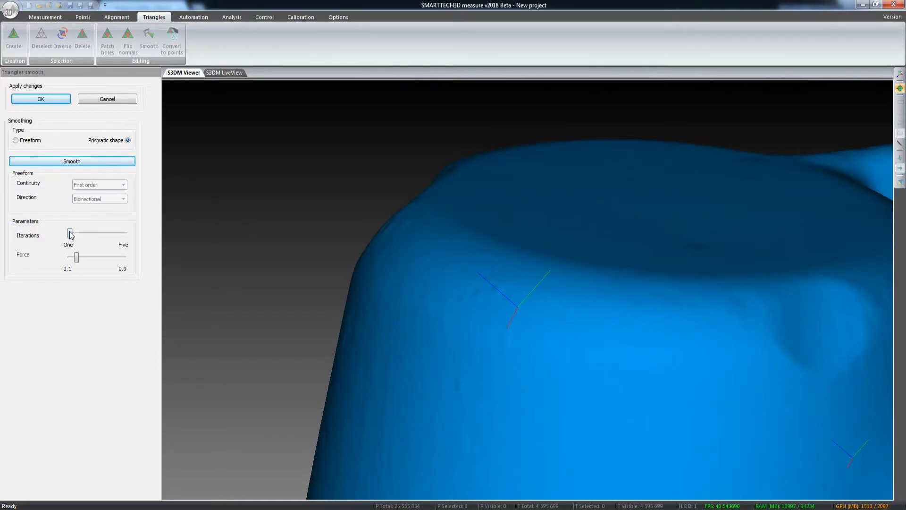
left_click_drag(71, 235, 85, 237)
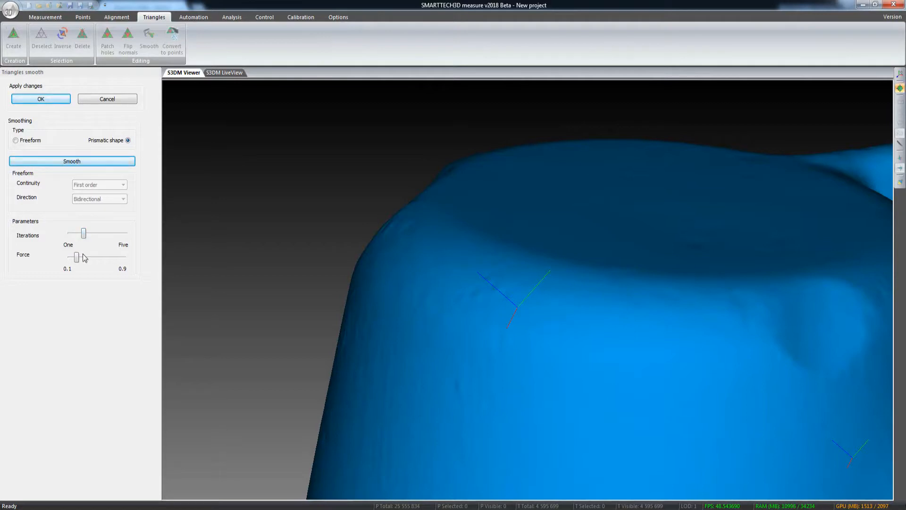
left_click_drag(77, 258, 103, 267)
left_click(81, 161)
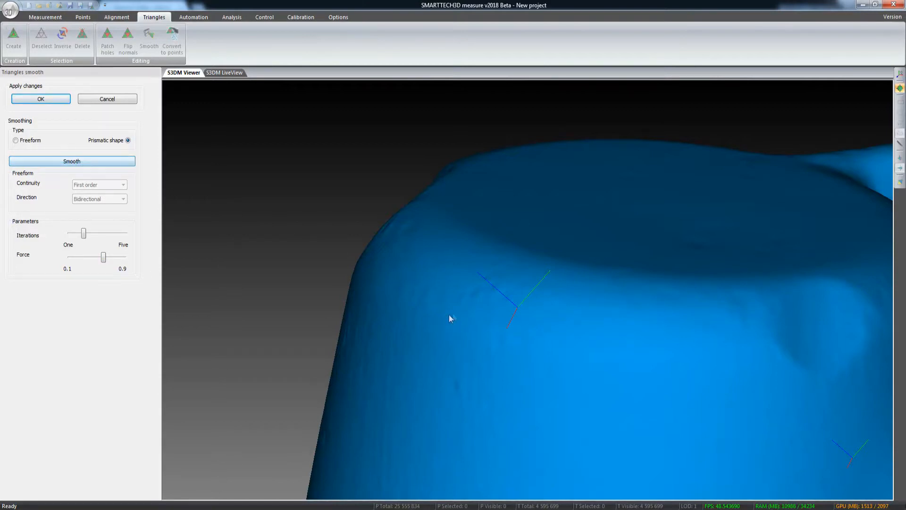
- Inspect the smoothed rim of the domed housing up close, smooth the mesh once more and apply the changes
middle_click_drag(449, 315, 503, 322)
scroll(503, 322, "up", 5)
scroll(494, 322, "down", 1)
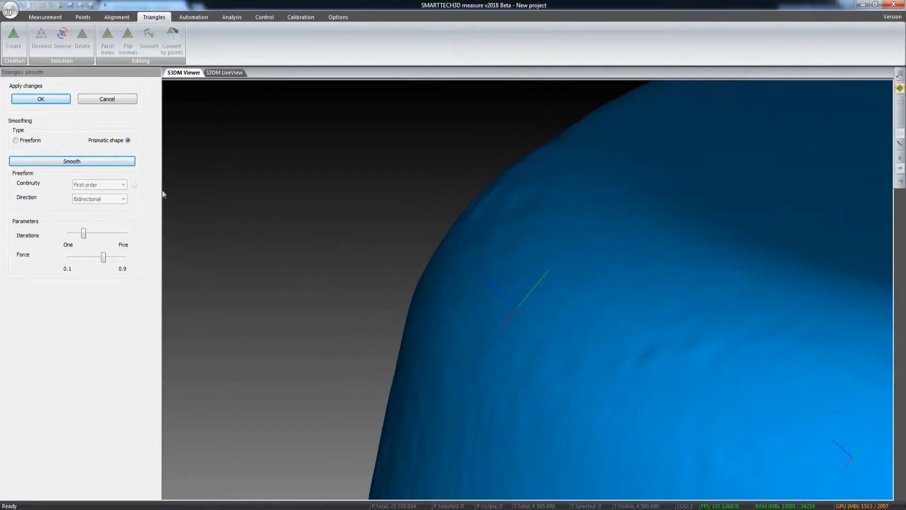
left_click(85, 161)
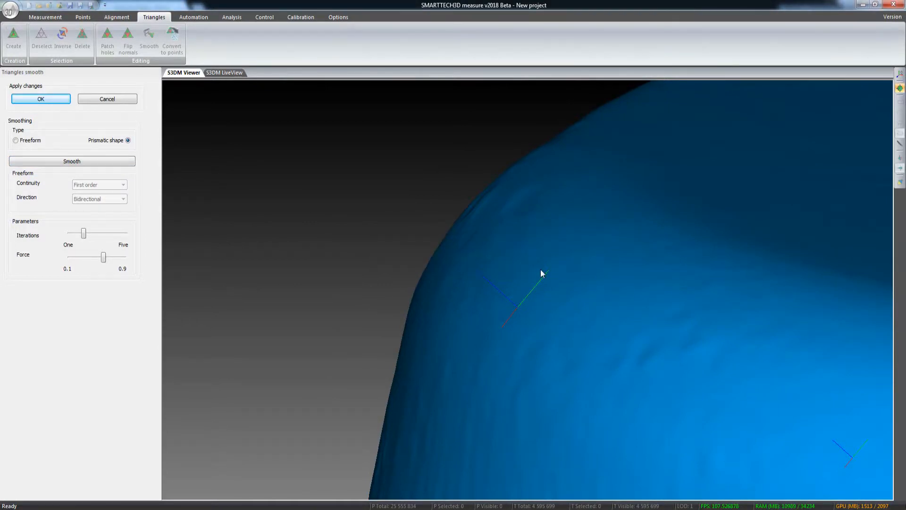
scroll(525, 324, "down", 2)
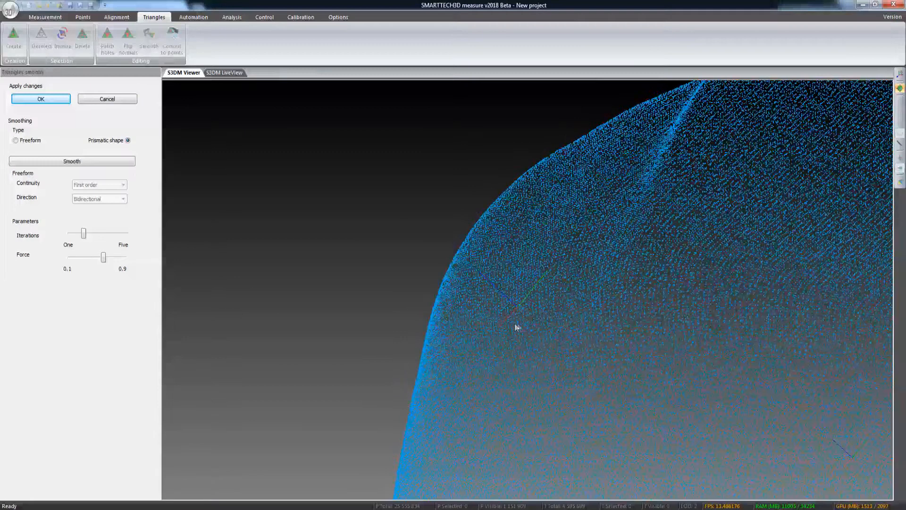
scroll(517, 327, "up", 5)
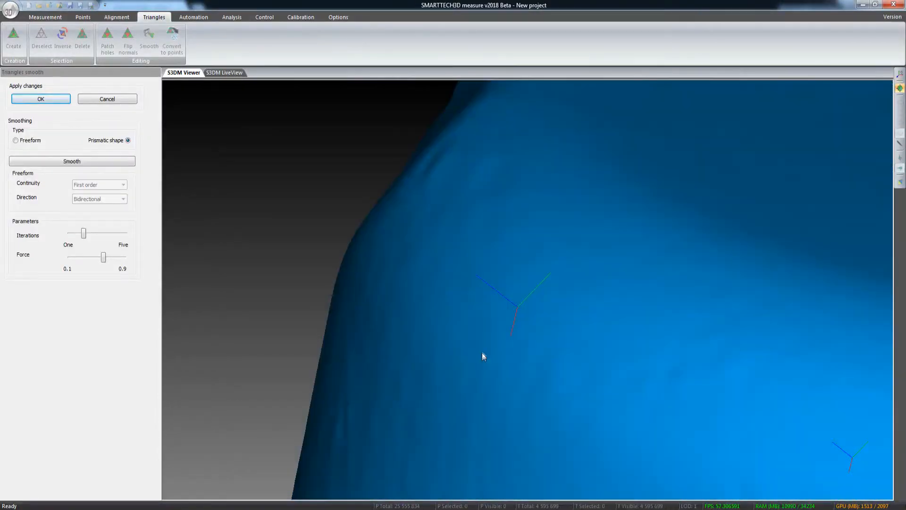
scroll(482, 349, "down", 3)
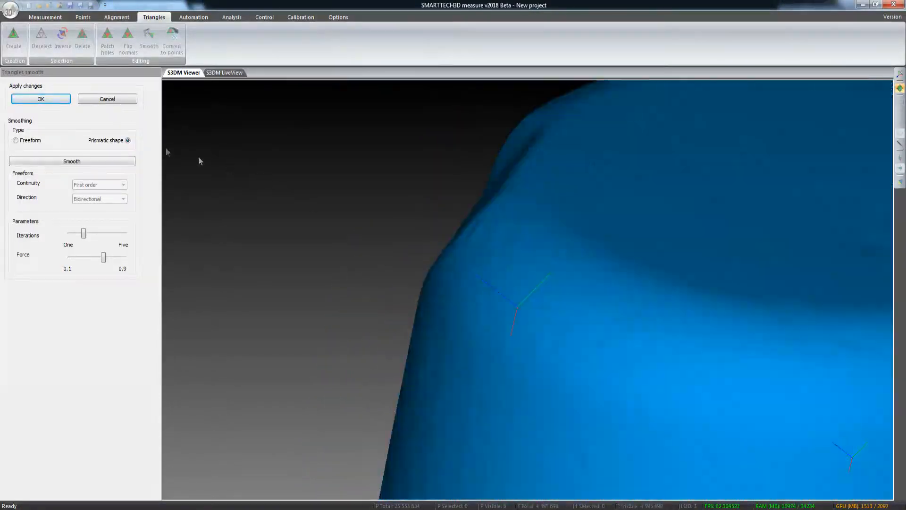
left_click(66, 101)
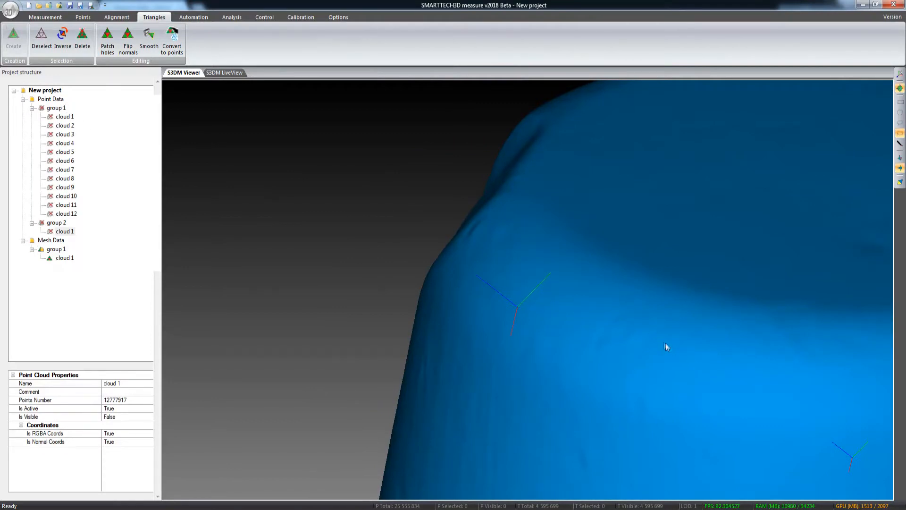
- Convert mesh cloud 1 to points, hide the mesh group and inspect the resulting point cloud from the other side
scroll(656, 342, "down", 4)
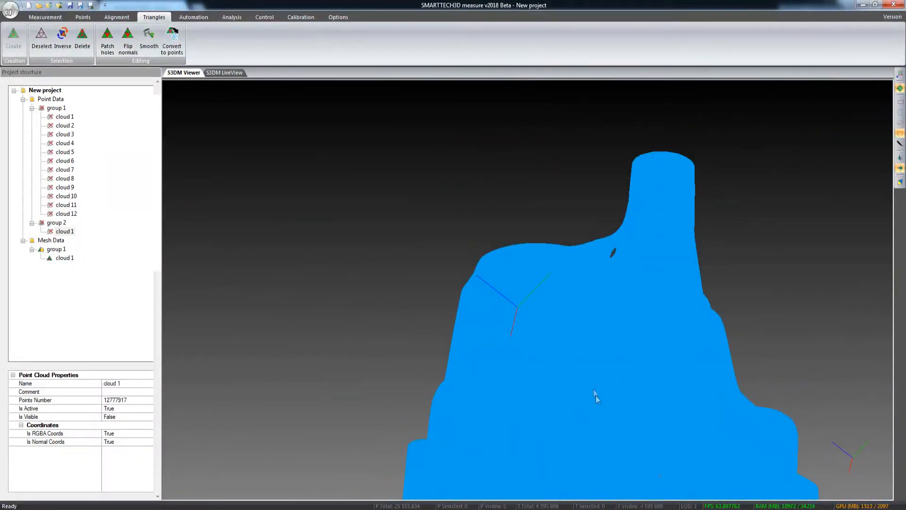
double_click(594, 390)
scroll(546, 319, "down", 1)
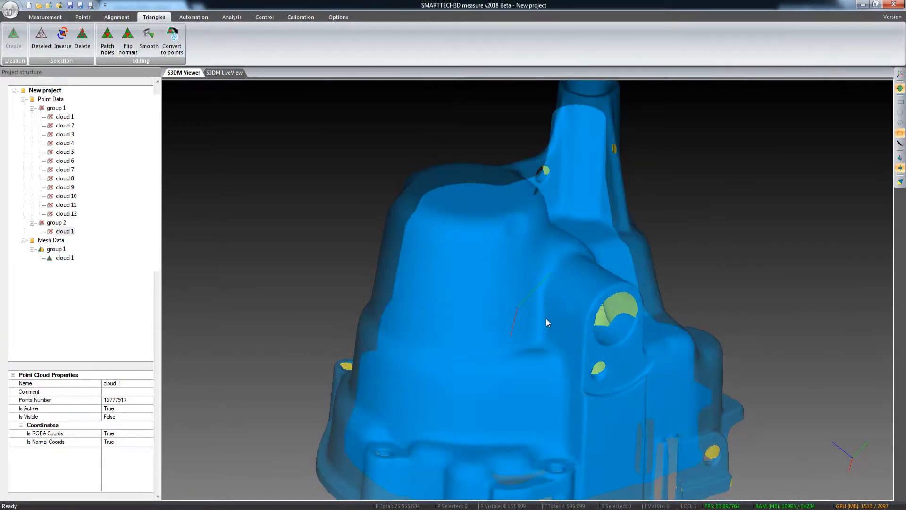
scroll(546, 318, "down", 2)
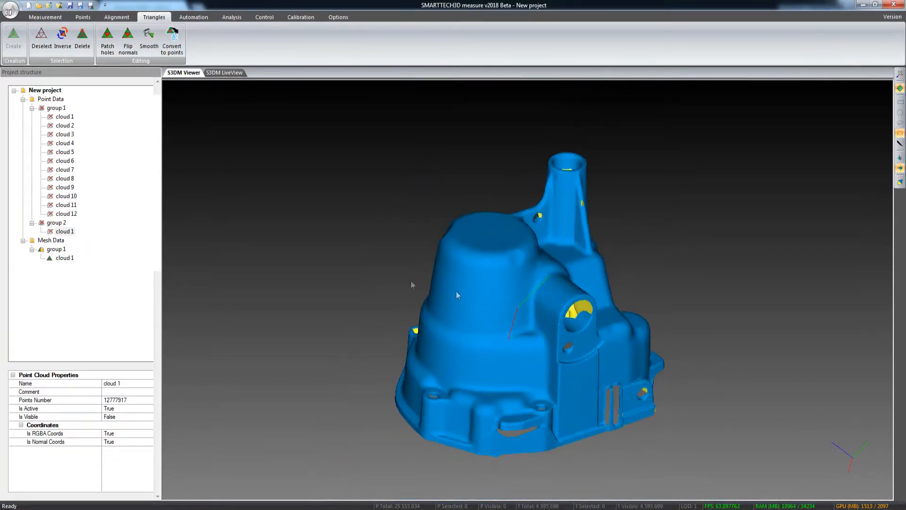
left_click(72, 258)
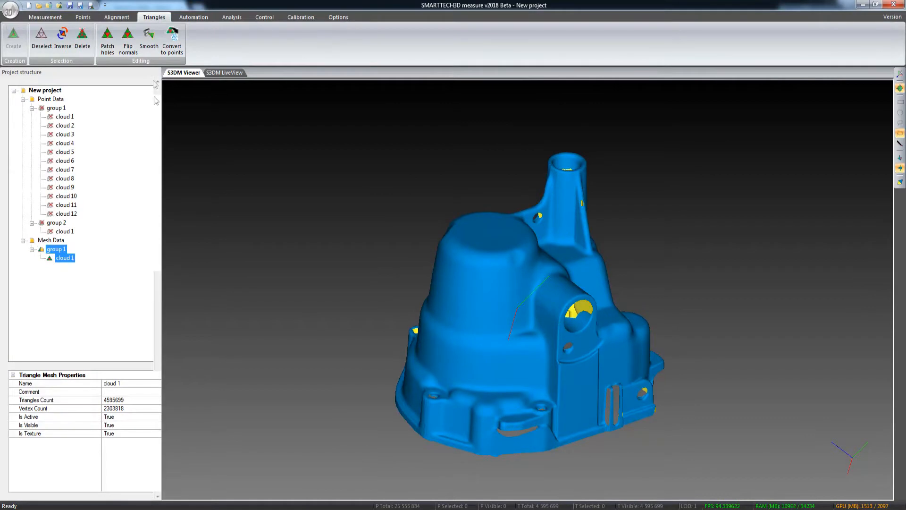
left_click(174, 46)
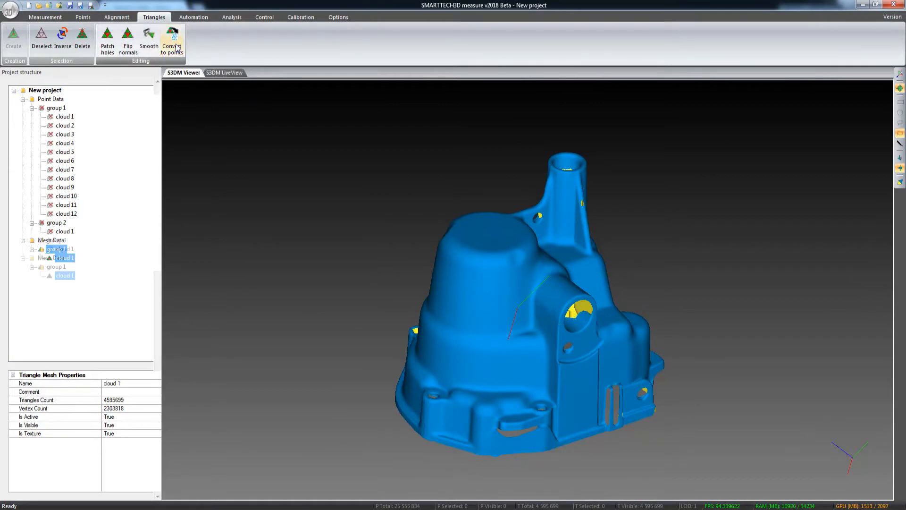
left_click(40, 268)
left_click_drag(617, 352, 528, 405)
scroll(607, 345, "up", 4)
scroll(749, 373, "down", 4)
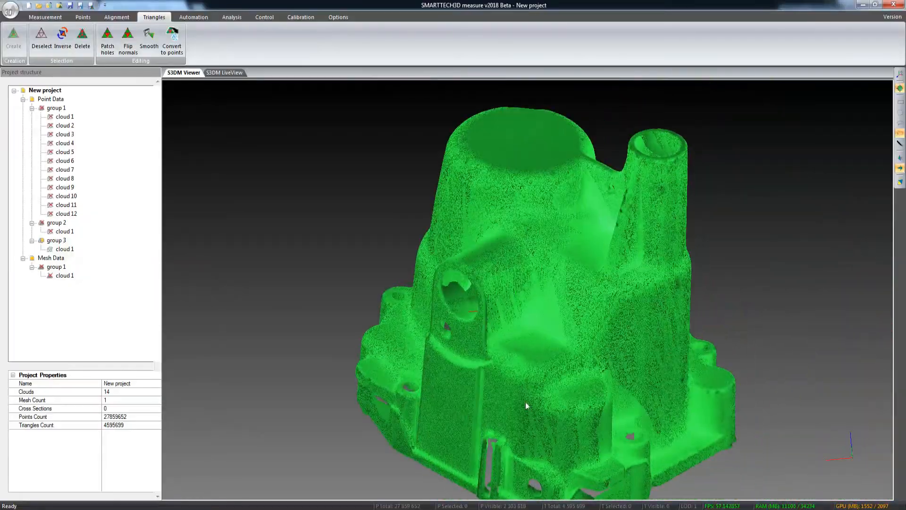
scroll(525, 402, "up", 10)
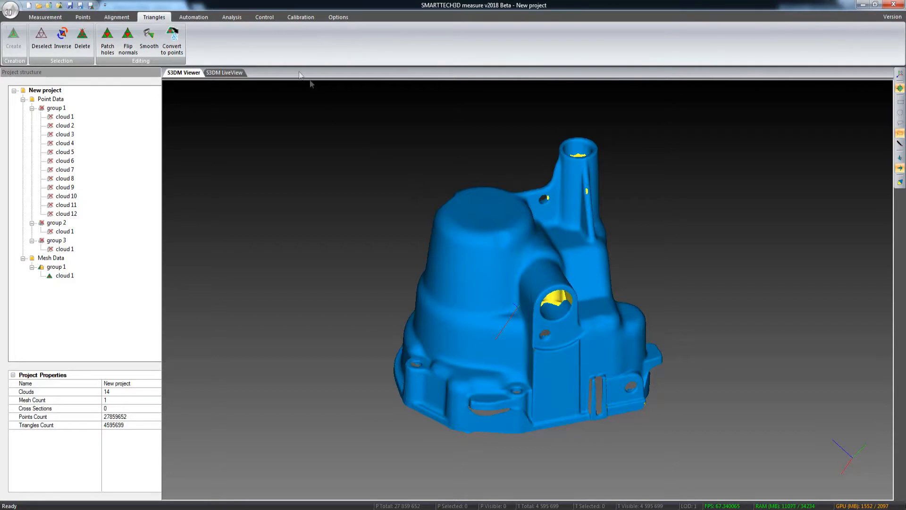
- Calculate the surface area of the triangle mesh and close the report
left_click(231, 19)
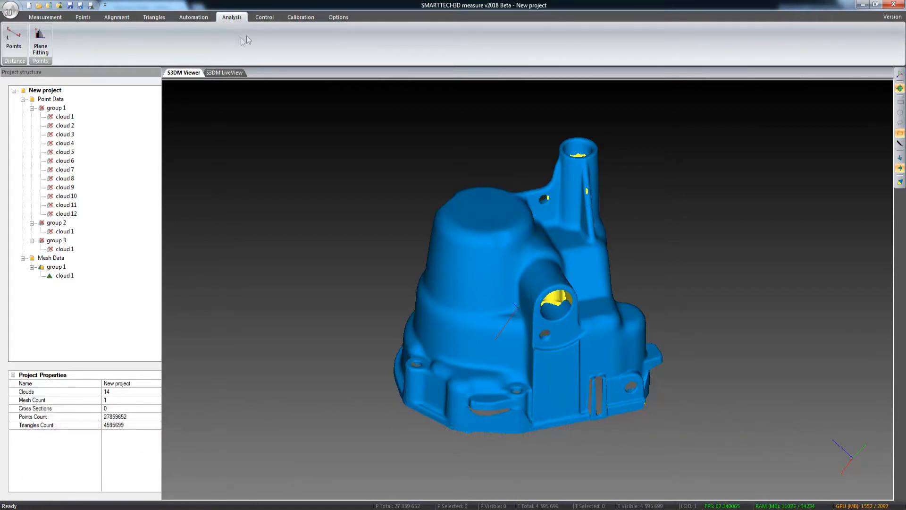
left_click(262, 19)
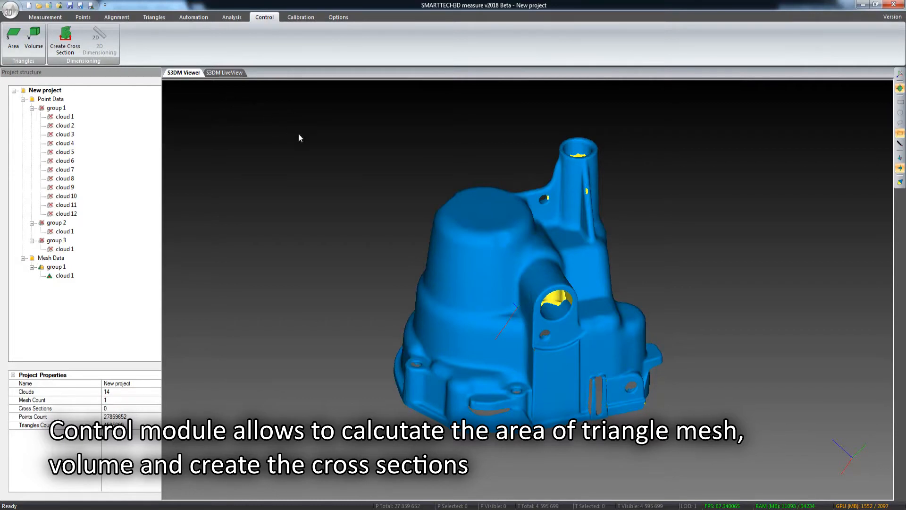
left_click(13, 47)
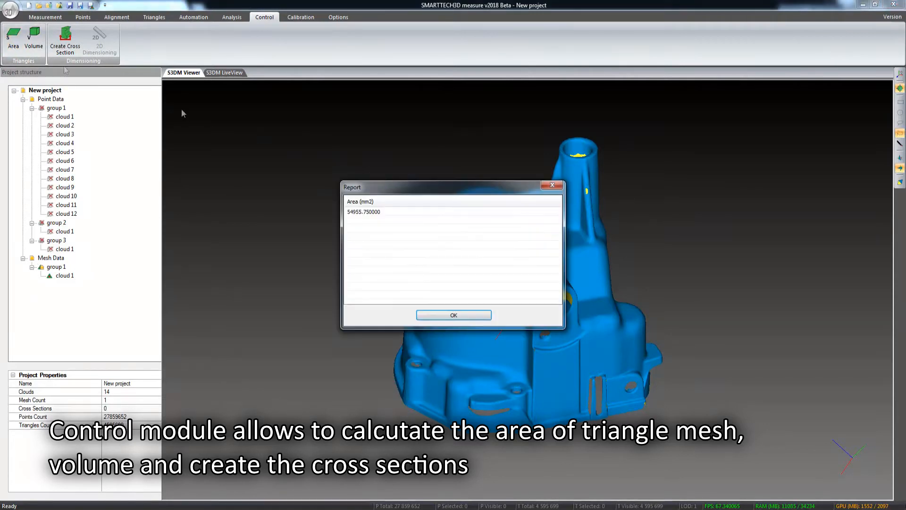
left_click_drag(396, 192, 299, 144)
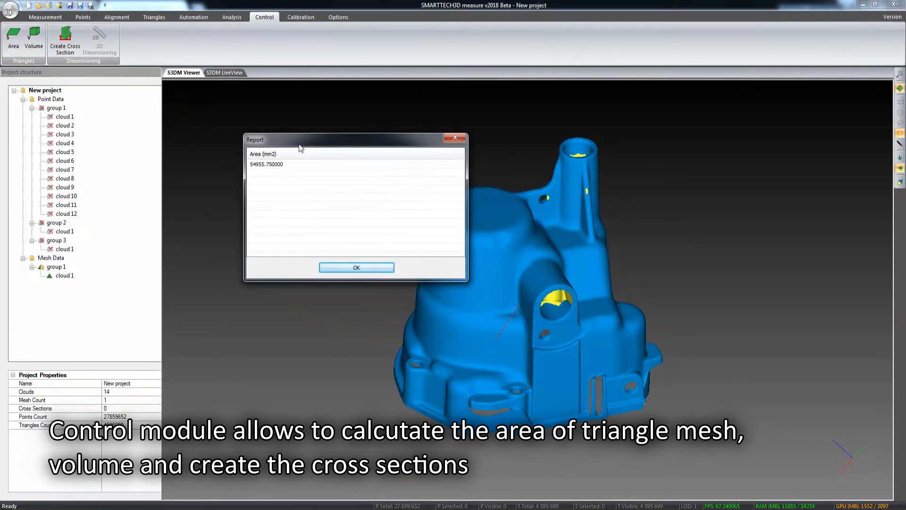
left_click(347, 267)
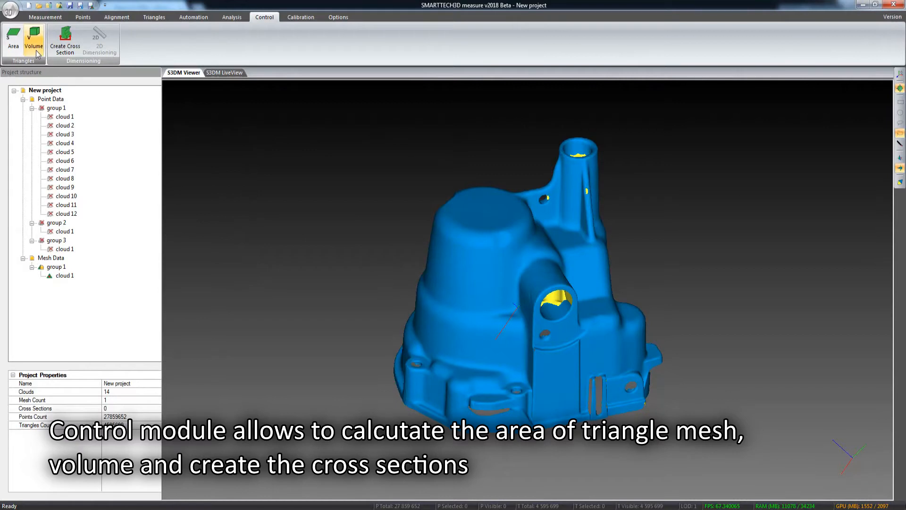
- Create one cross section with the Line plane align method, cutting horizontally through the lower half of the upright housing
mouse_move(496, 259)
middle_mouse_down()
mouse_move(485, 250)
mouse_move(528, 293)
mouse_move(541, 265)
mouse_move(501, 285)
mouse_move(486, 300)
mouse_move(492, 308)
middle_mouse_up()
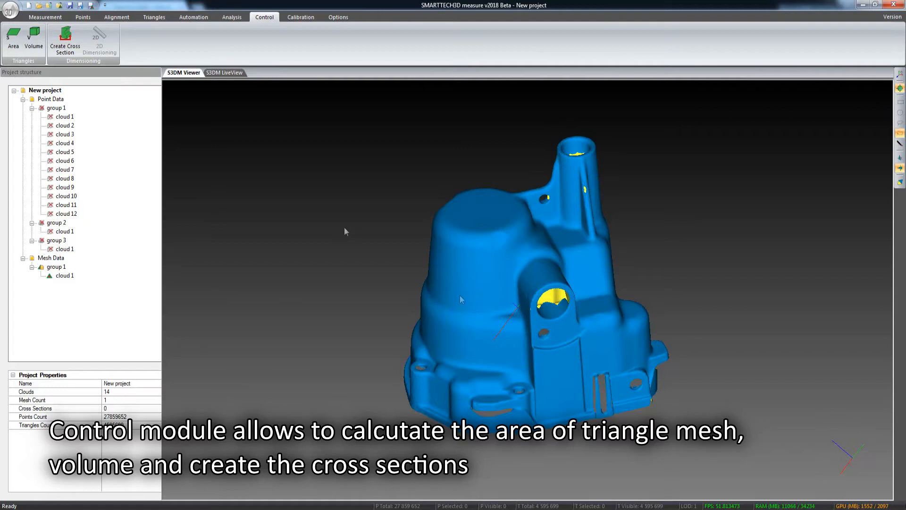
middle_click_drag(511, 256, 529, 223)
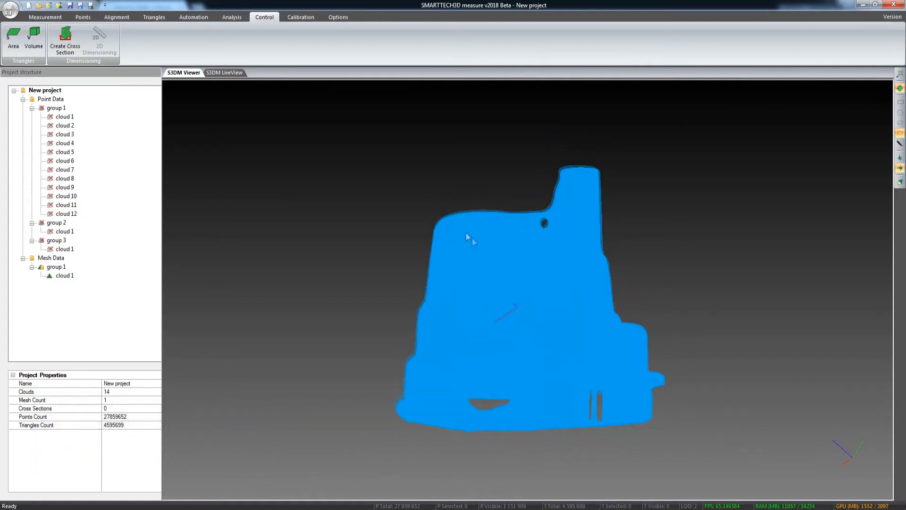
left_click(65, 38)
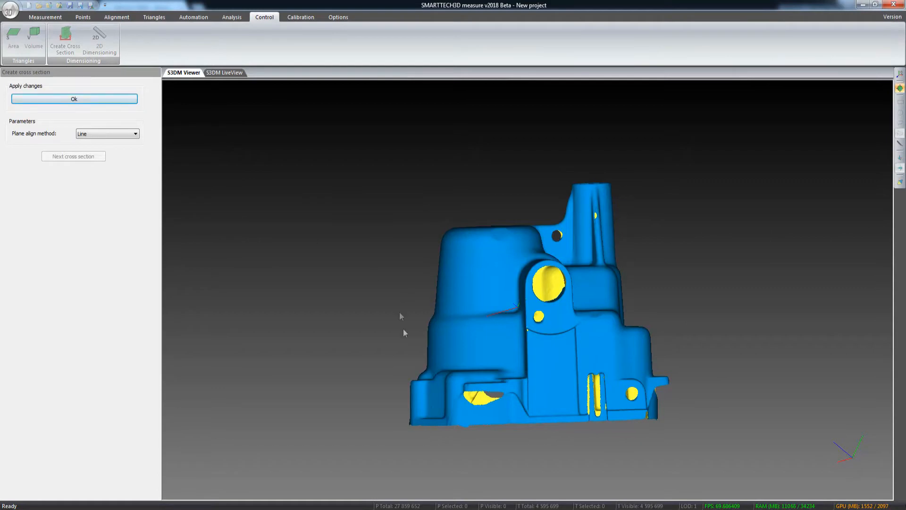
left_click_drag(400, 350, 694, 348)
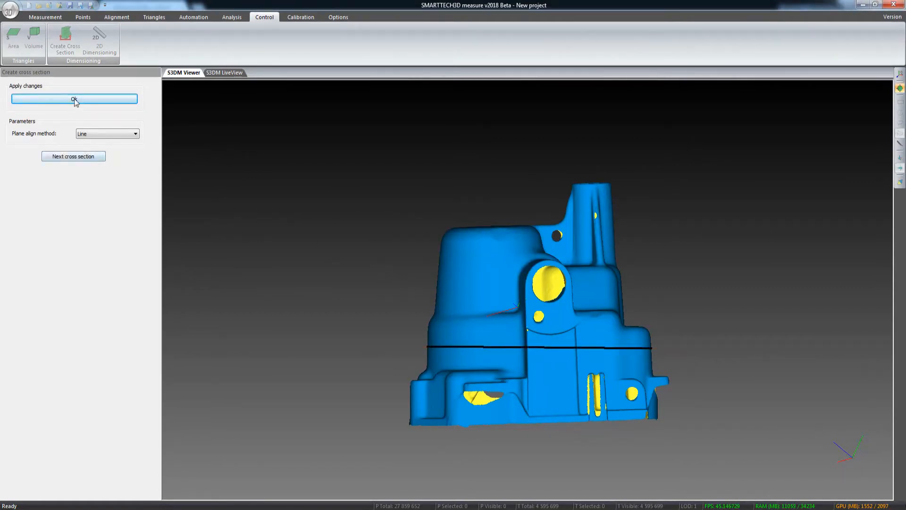
left_click(74, 99)
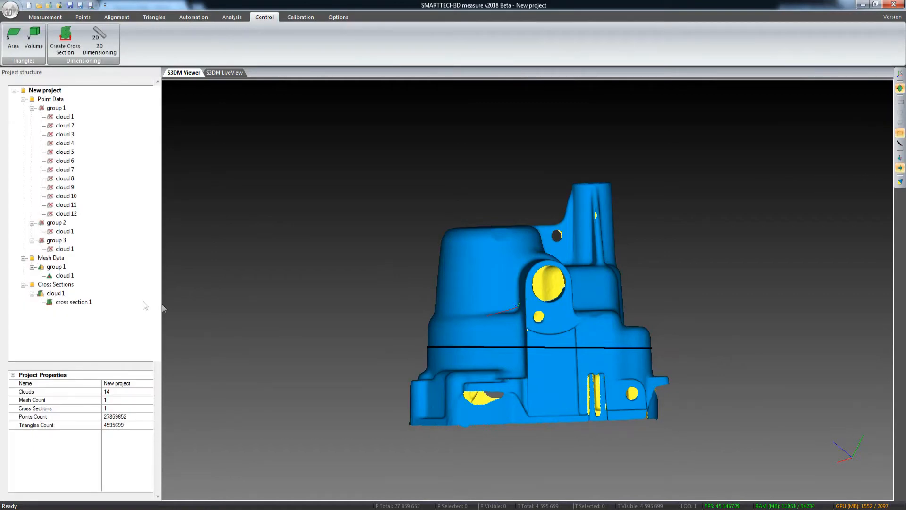
- Hide the mesh group and measure the cross section's partial perimeter along the side bulge, from above its upper concave corner to below its lower one
left_click(41, 267)
left_click_drag(427, 288, 186, 141)
left_click(97, 40)
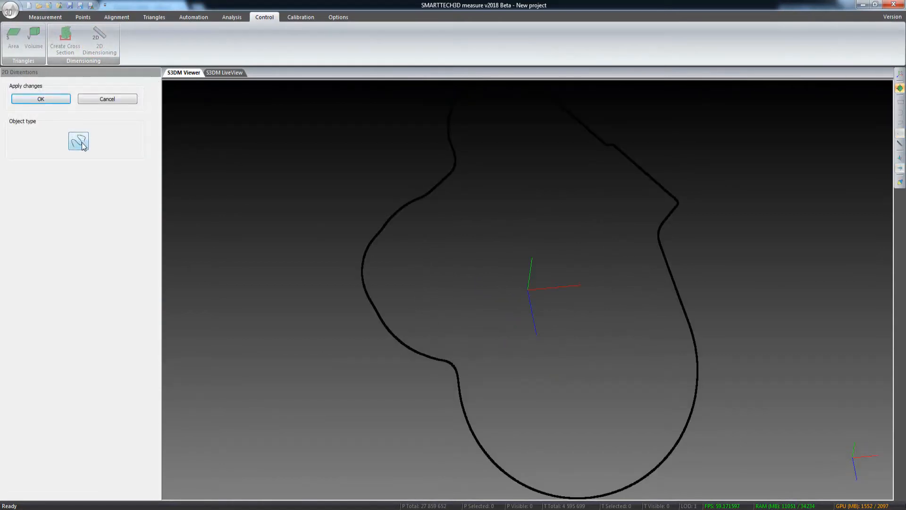
left_click(82, 144)
left_click(79, 190)
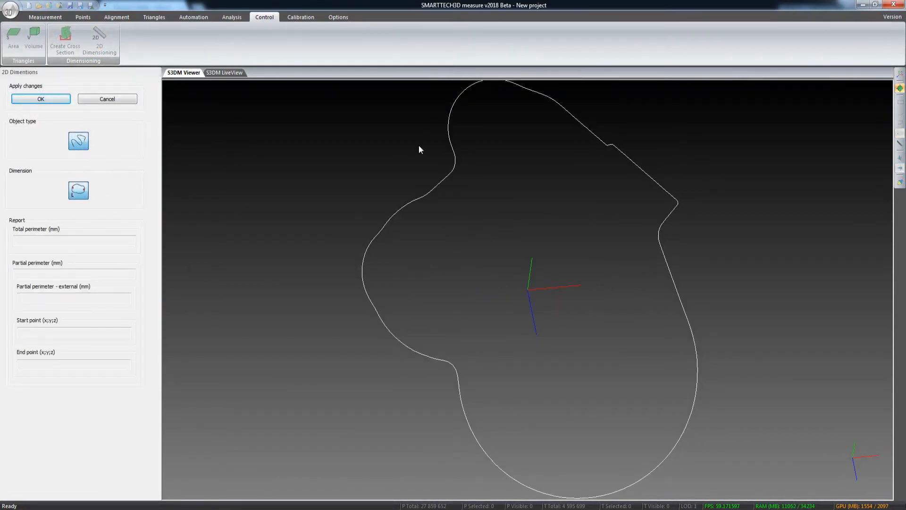
left_click(455, 169)
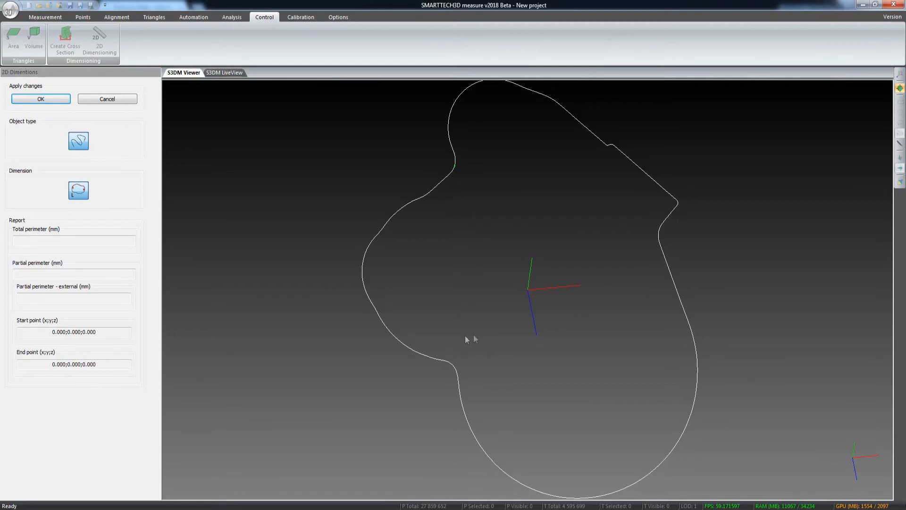
left_click(463, 403)
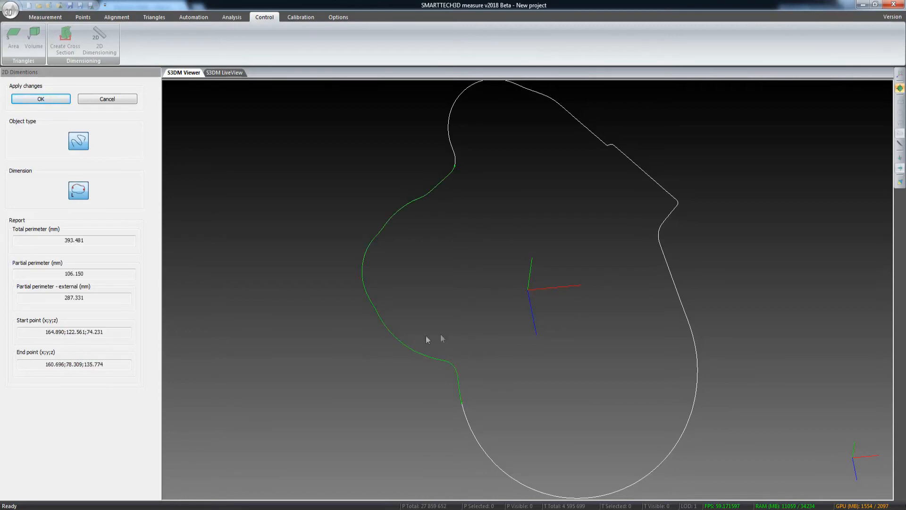